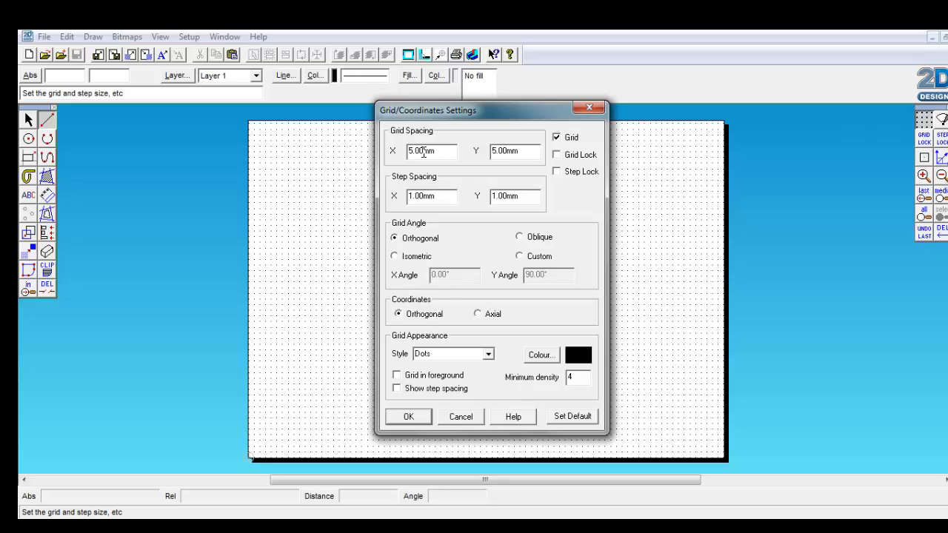
# - Set the grid spacing to 10 mm and apply the grid settings
pyautogui.moveTo(424, 151); pyautogui.dragTo(368, 158)
pyautogui.write('10')
pyautogui.click(415, 420)
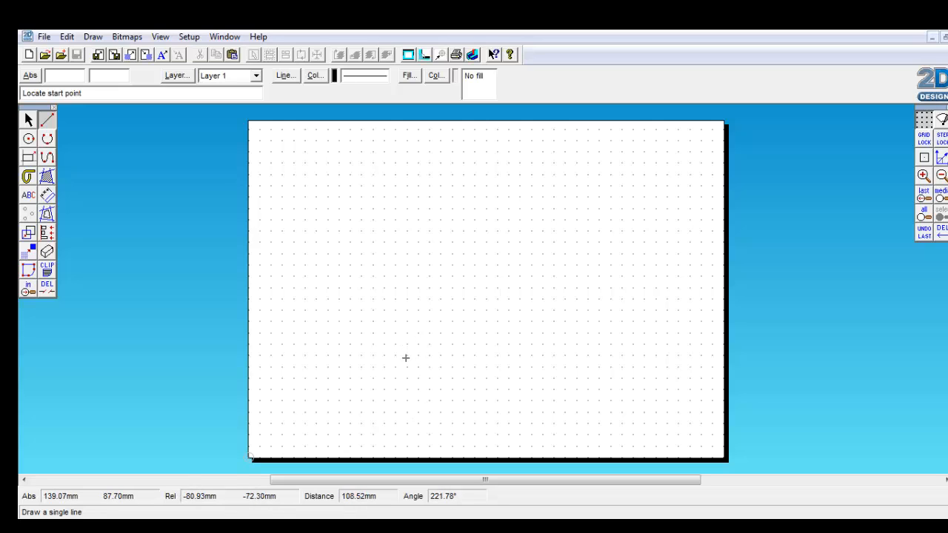
# - Turn on grid lock and draw a vertical 50 mm line from 70, 220 mm down to 70, 170 mm
pyautogui.click(926, 140)
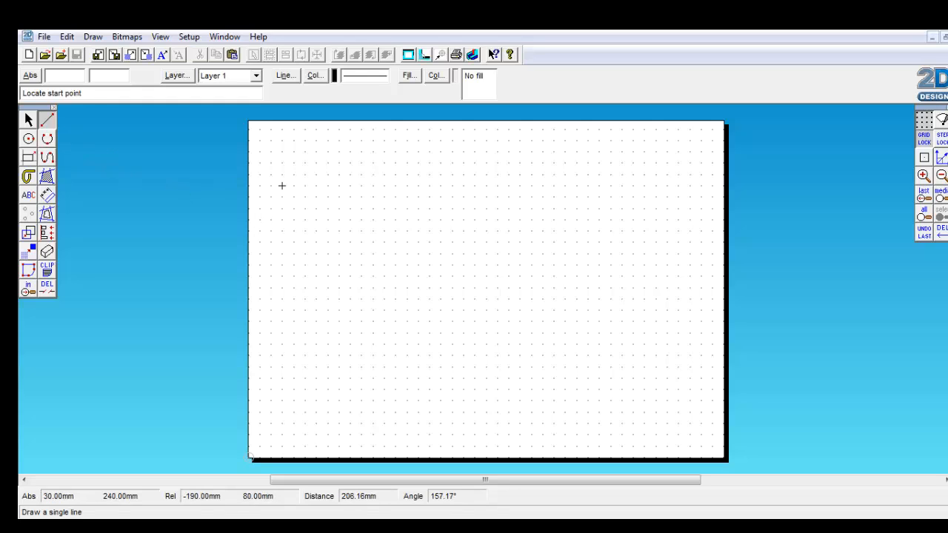
pyautogui.click(327, 208)
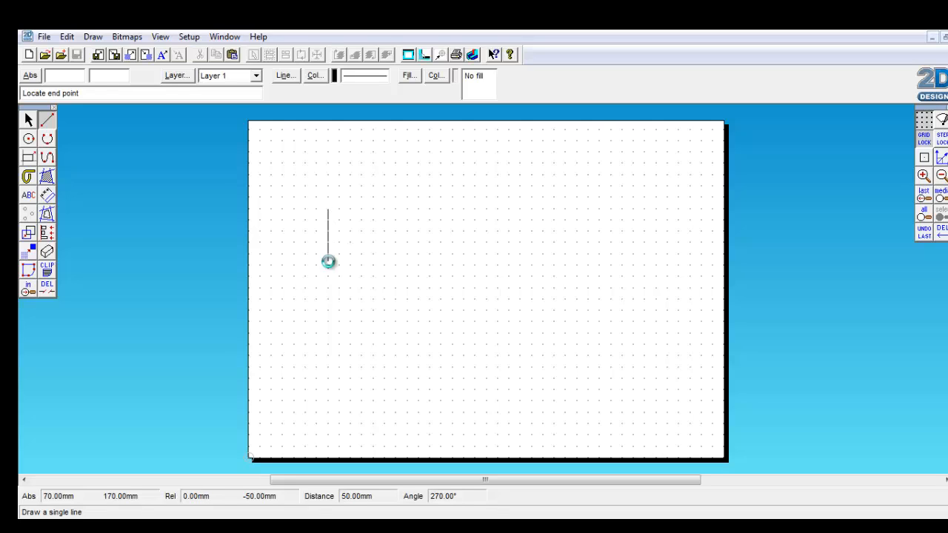
pyautogui.click(328, 264)
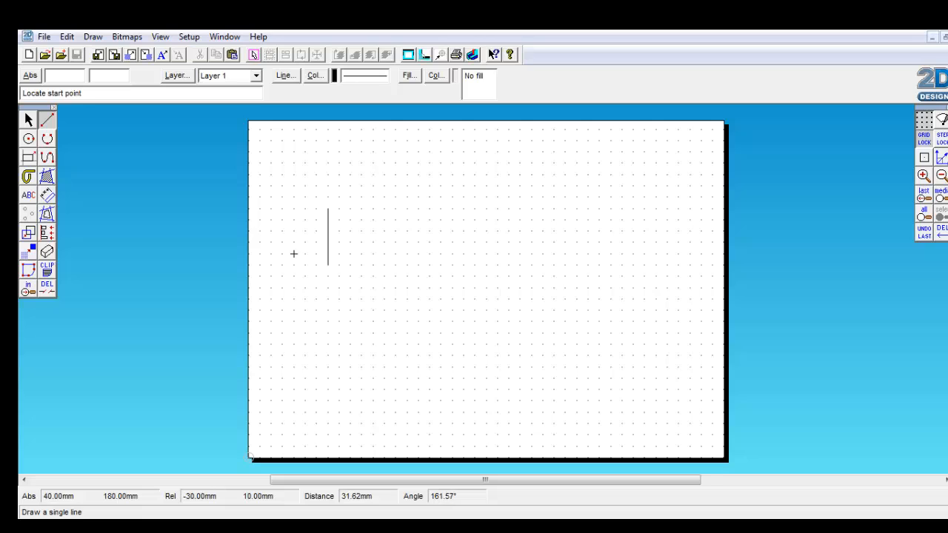
# - Add four parallel contours of the vertical line at 50 mm spacing, each one to the right of the previous line
pyautogui.click(52, 217)
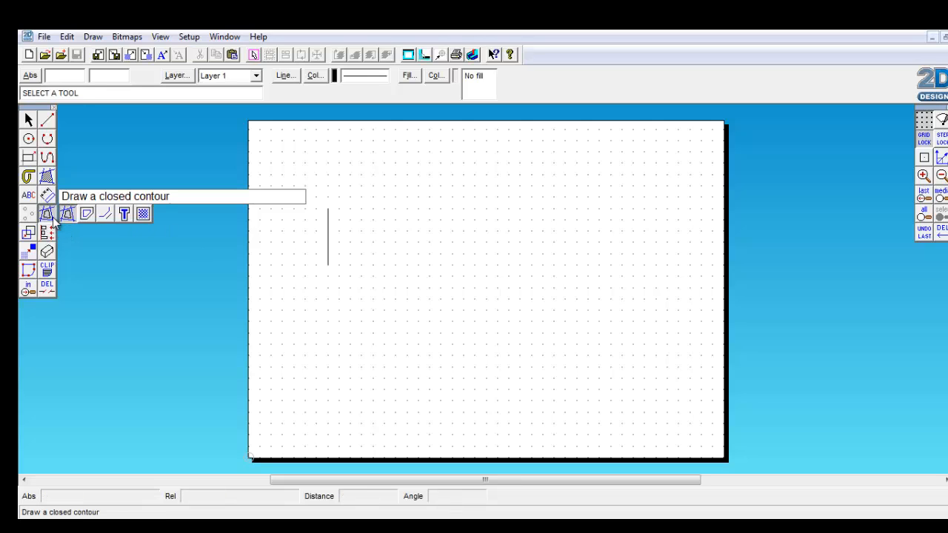
pyautogui.click(105, 215)
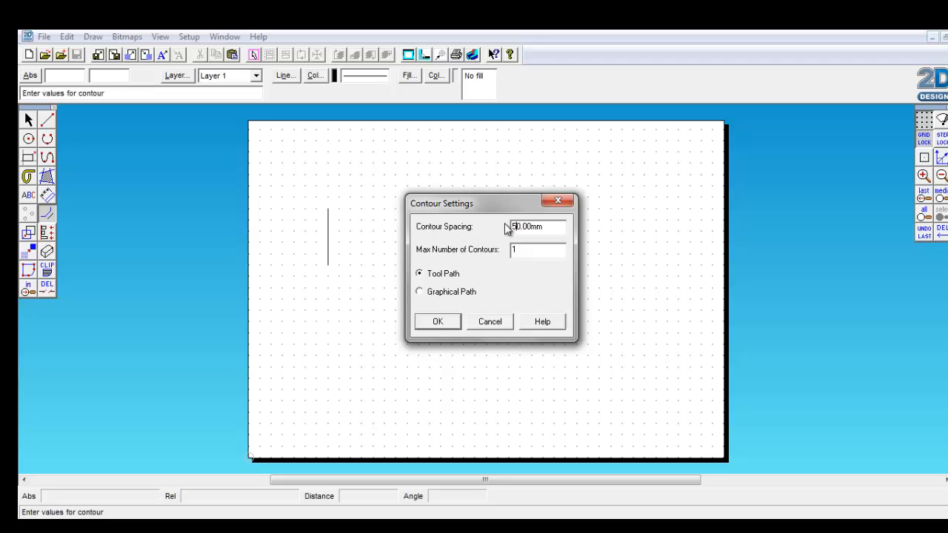
pyautogui.click(438, 322)
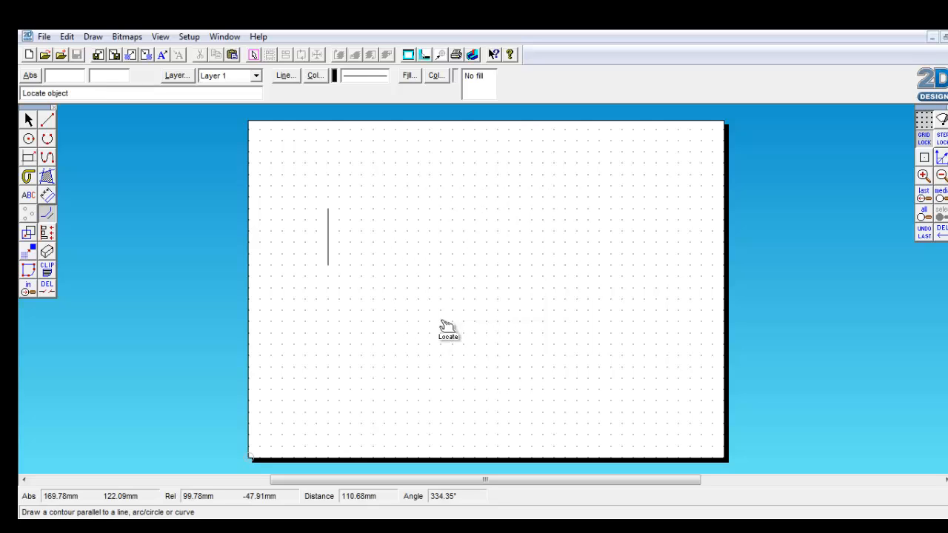
pyautogui.click(338, 243)
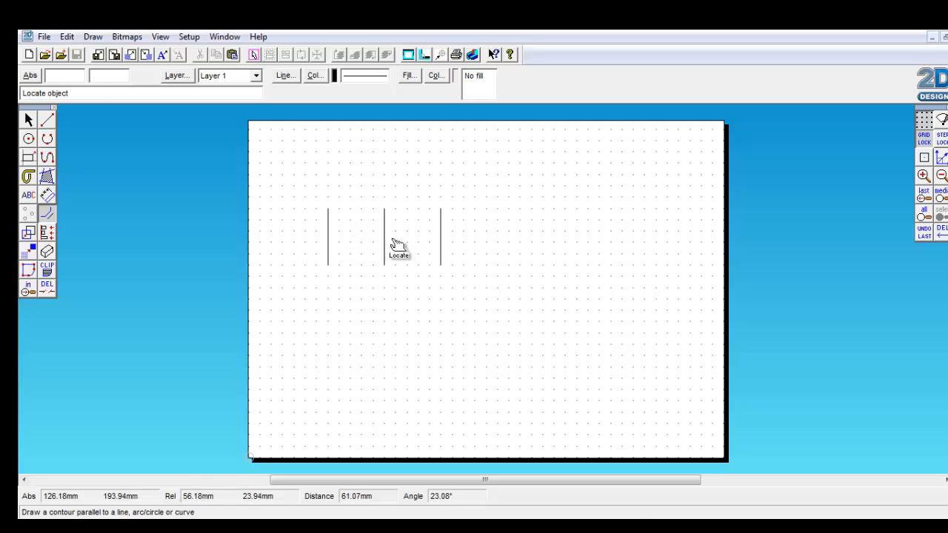
pyautogui.click(446, 243)
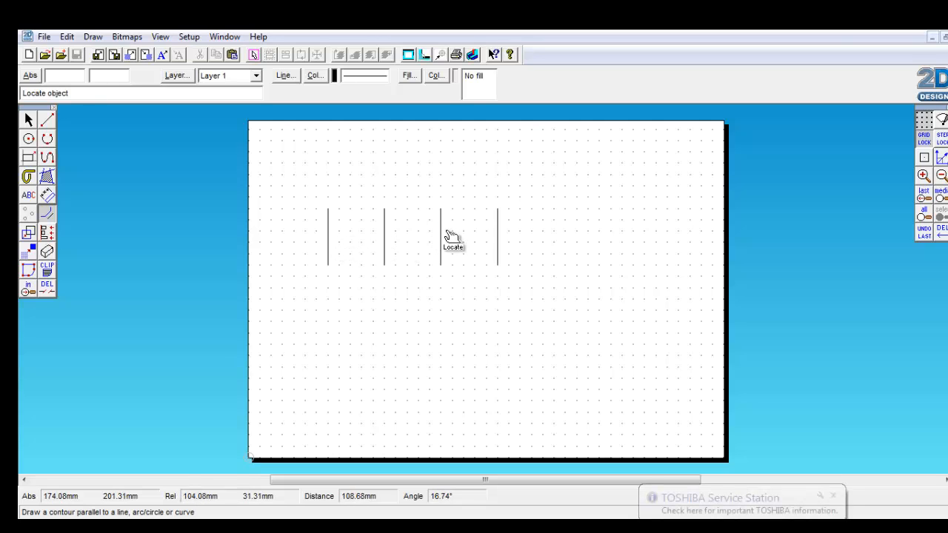
pyautogui.click(510, 244)
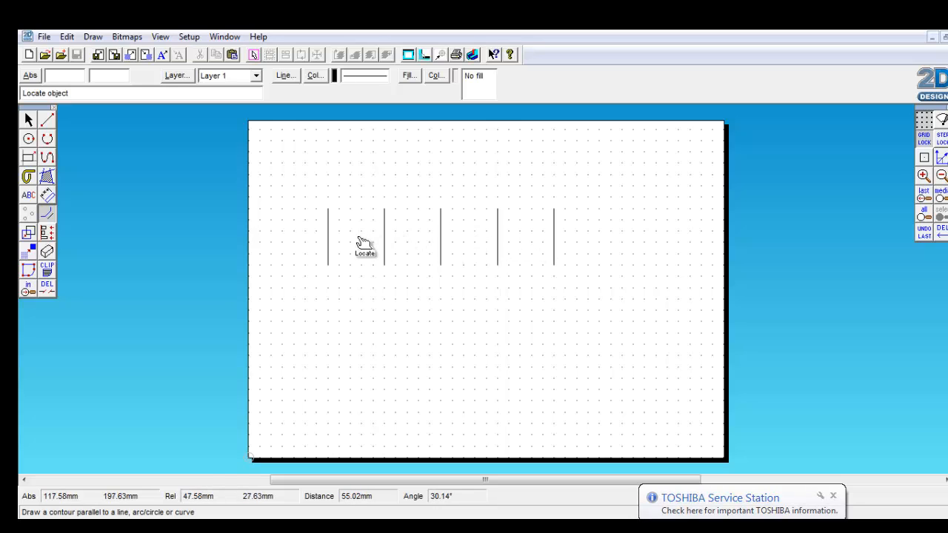
# - Join the upper ends of the five vertical lines with four horizontal 50 mm single lines
pyautogui.click(49, 120)
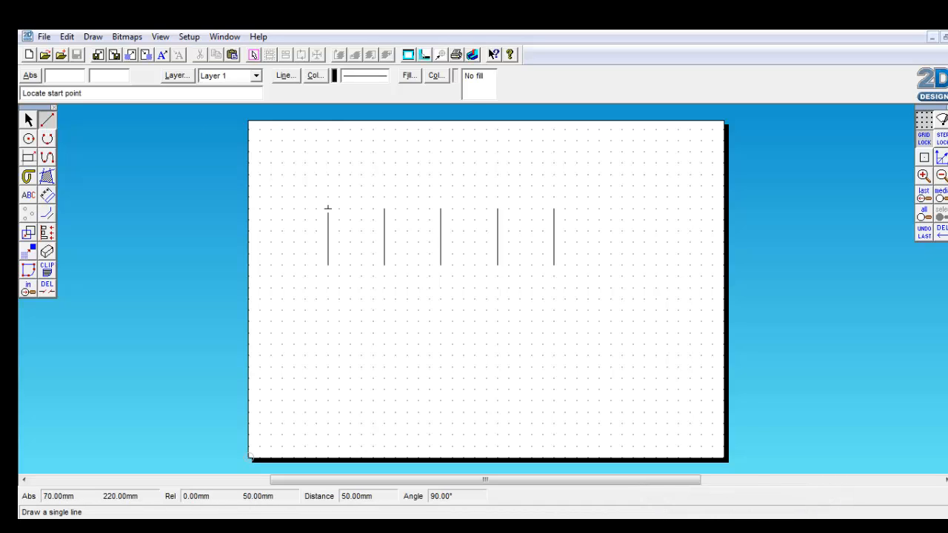
pyautogui.click(328, 208)
pyautogui.click(384, 208)
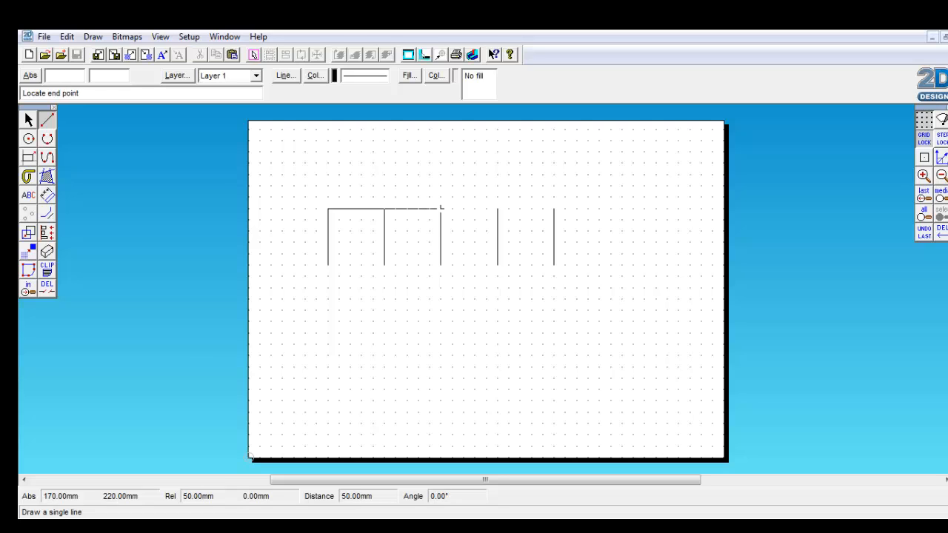
pyautogui.click(440, 208)
pyautogui.click(498, 208)
pyautogui.click(498, 208)
pyautogui.click(554, 209)
# - Join the lower ends of the five vertical lines with horizontal 50 mm lines to complete a row of four squares
pyautogui.click(554, 265)
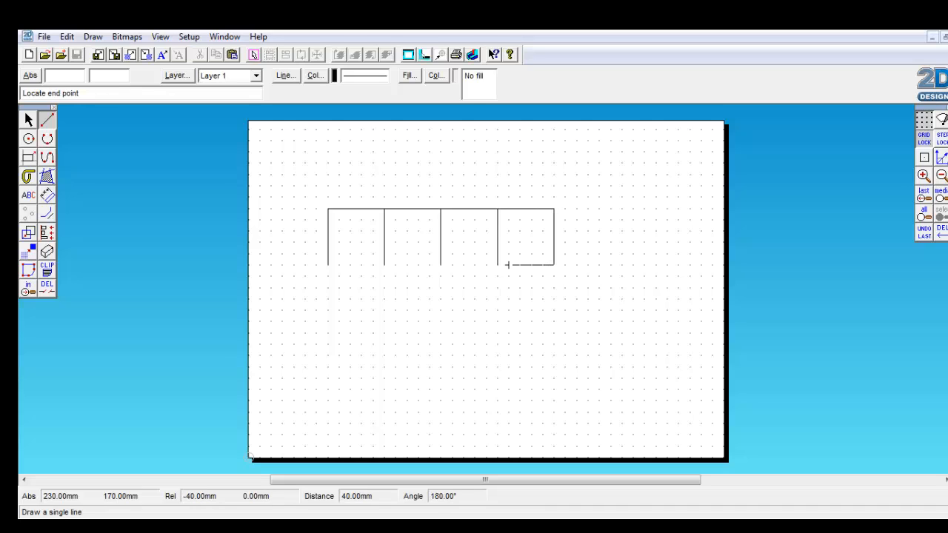
pyautogui.click(498, 264)
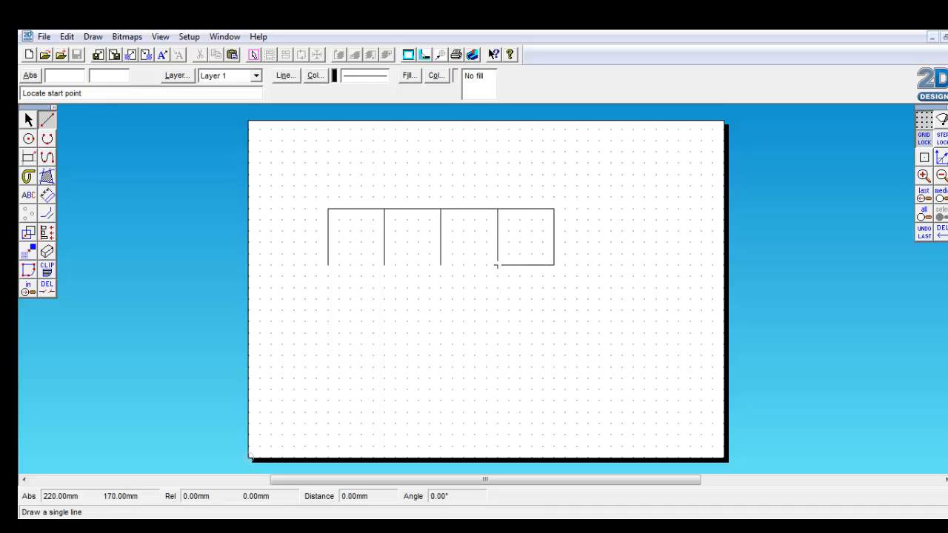
pyautogui.click(498, 264)
pyautogui.click(441, 265)
pyautogui.click(440, 265)
pyautogui.click(384, 264)
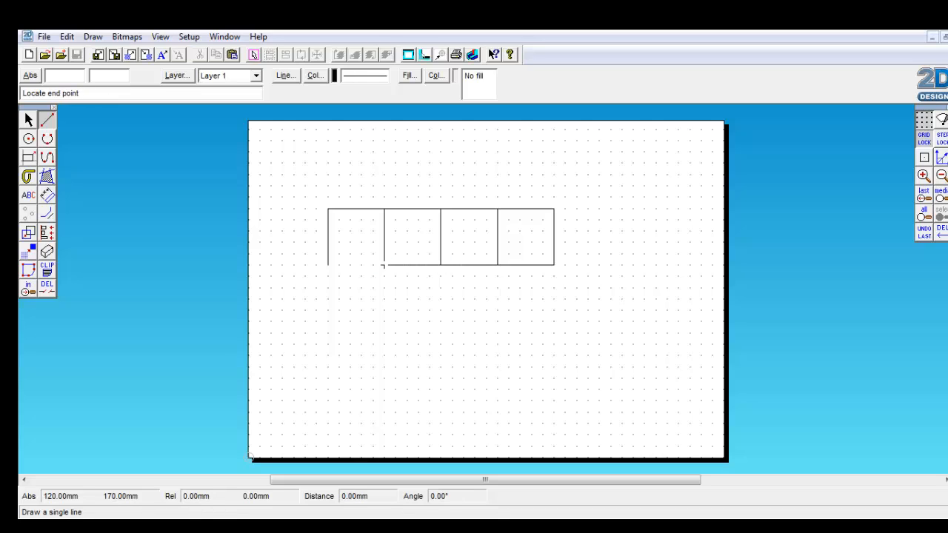
pyautogui.click(328, 264)
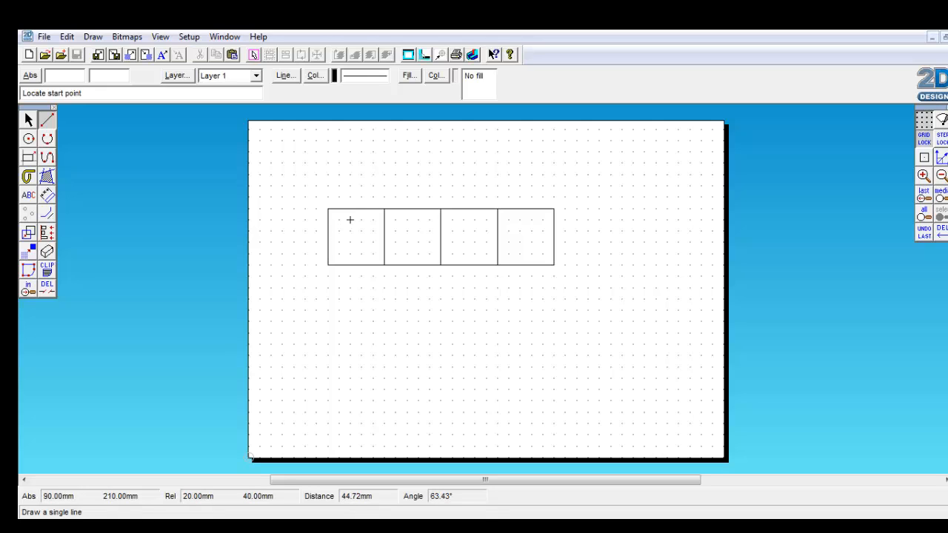
# - Contour the second square's upper and lower edges outward by 50 mm, and draw both vertical sides of the square below it
pyautogui.click(49, 216)
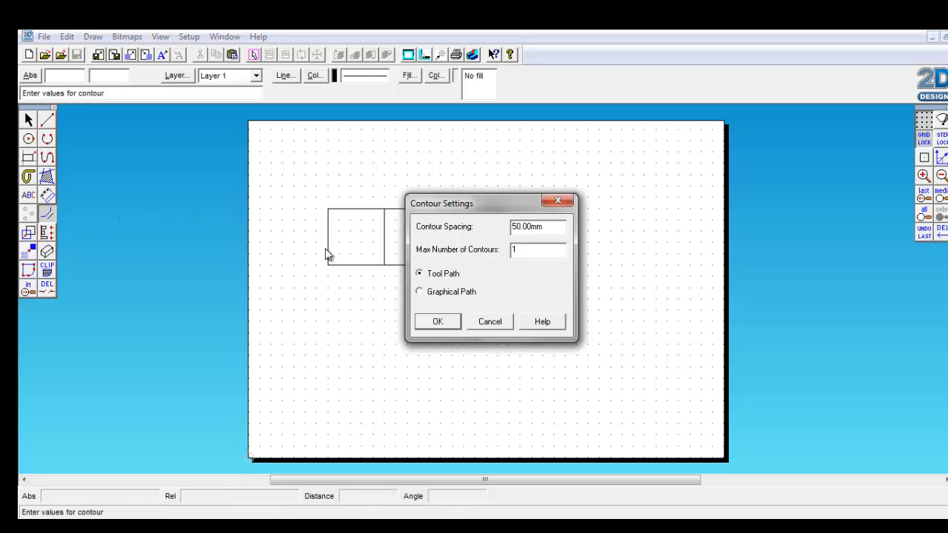
pyautogui.click(451, 320)
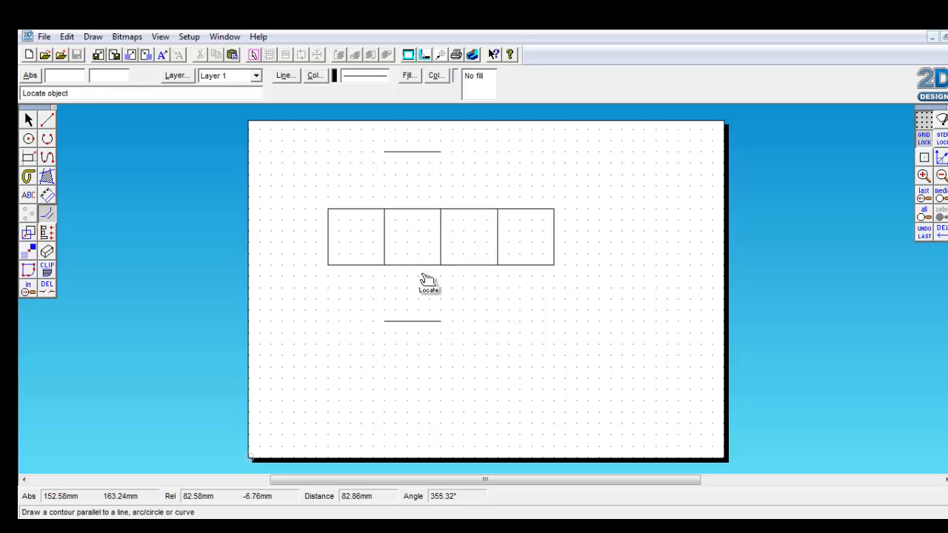
pyautogui.click(52, 123)
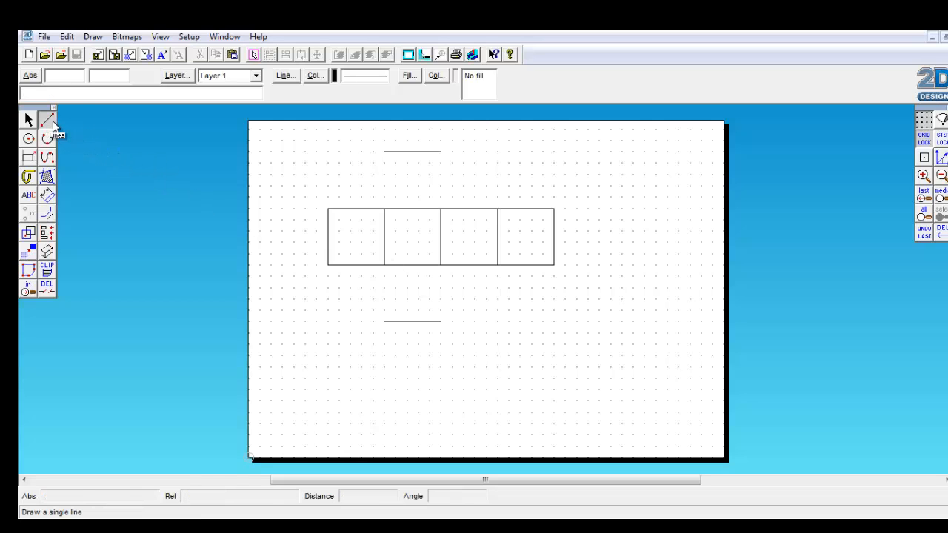
pyautogui.click(384, 264)
pyautogui.click(385, 320)
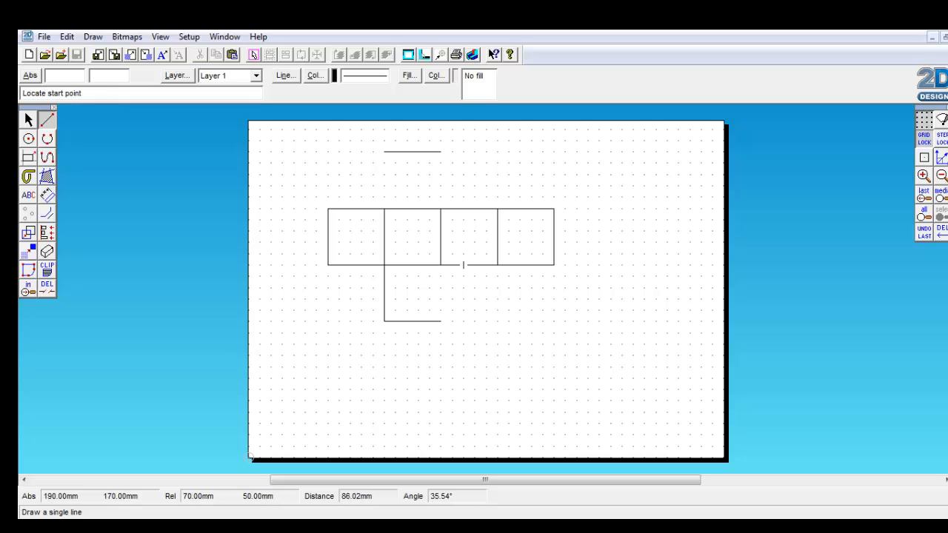
pyautogui.click(440, 265)
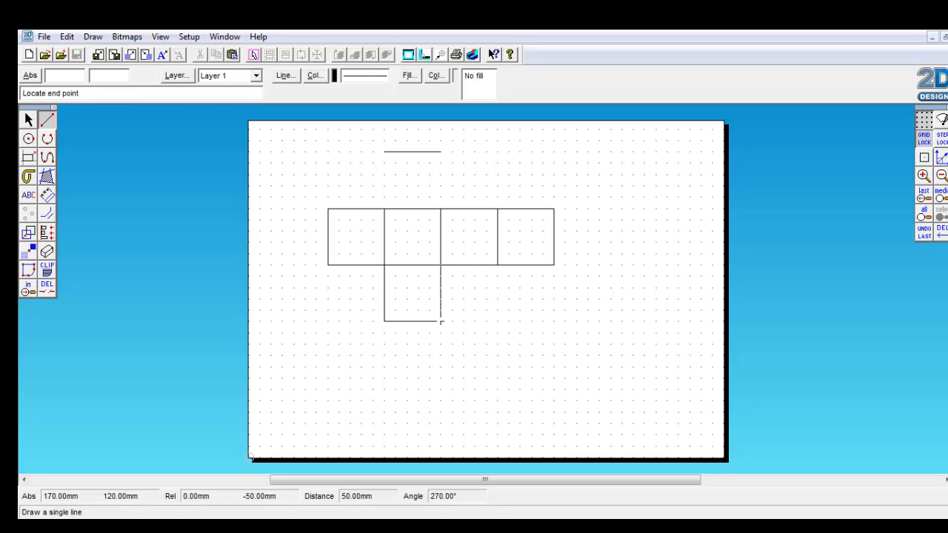
pyautogui.click(440, 321)
# - Draw two vertical 50 mm lines from the second square's upper corners to complete the square above it
pyautogui.click(385, 208)
pyautogui.click(384, 152)
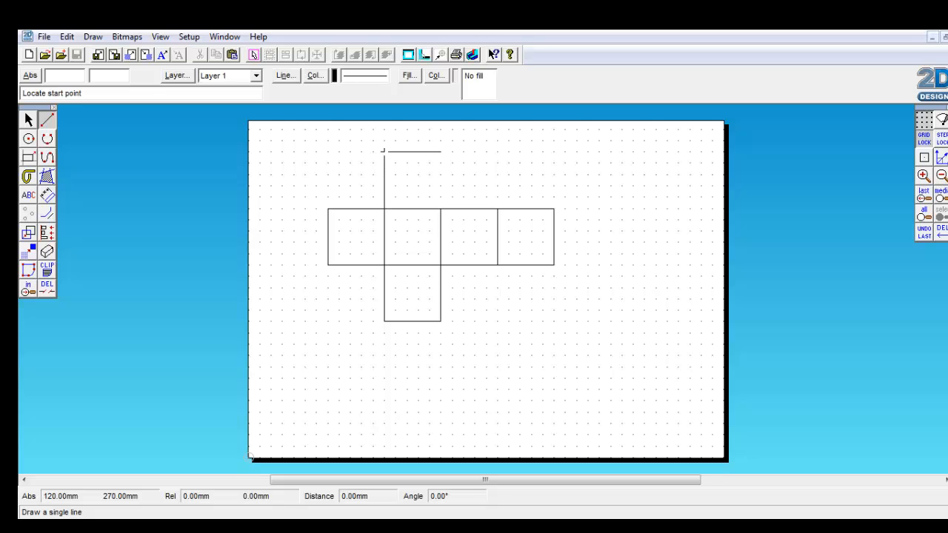
pyautogui.click(441, 208)
pyautogui.click(441, 152)
# - Add 10 mm outward contours beside both sides of the upper and lower squares and along the last square's three free edges
pyautogui.click(47, 213)
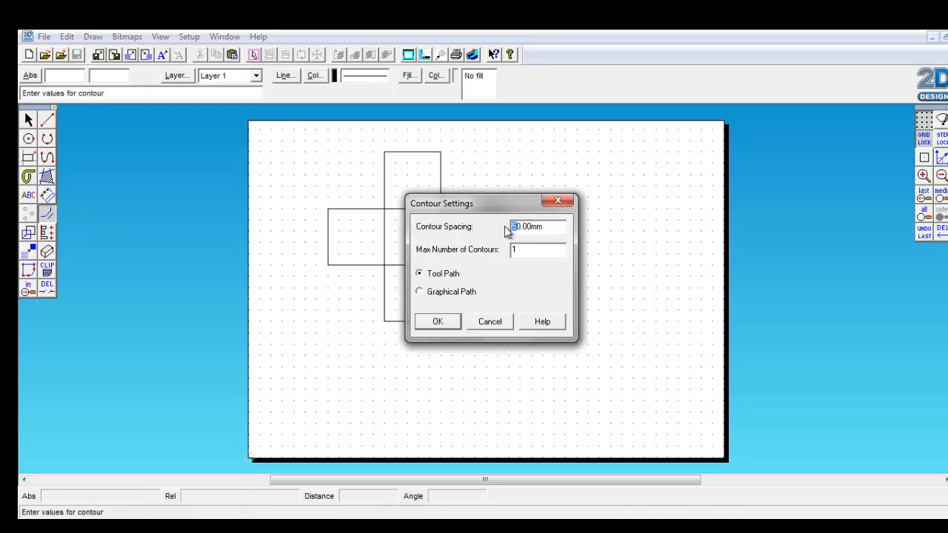
pyautogui.write('1')
pyautogui.click(453, 325)
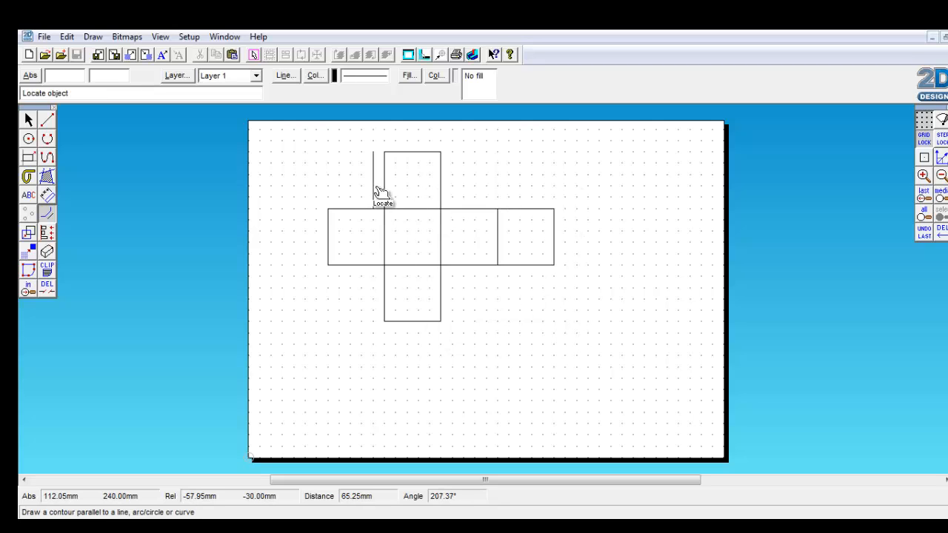
pyautogui.click(451, 194)
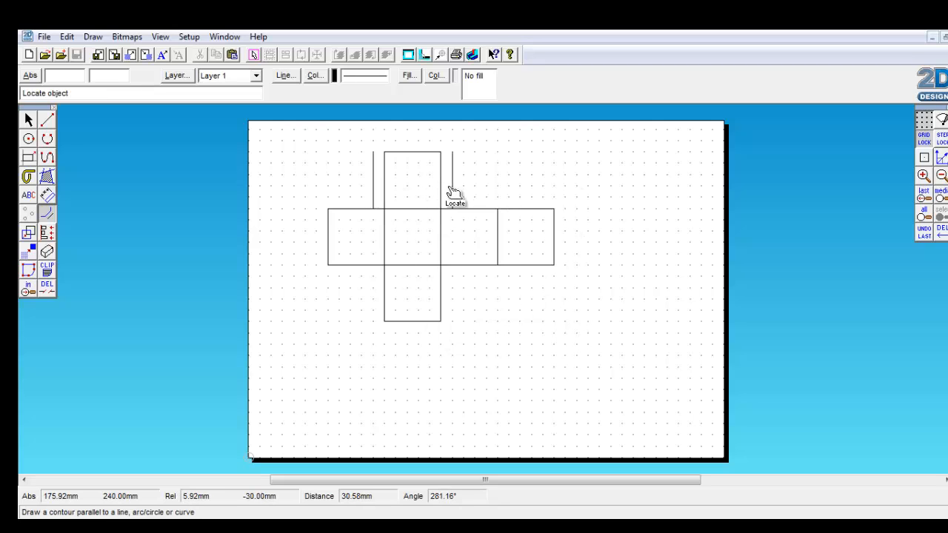
pyautogui.click(381, 293)
pyautogui.click(451, 295)
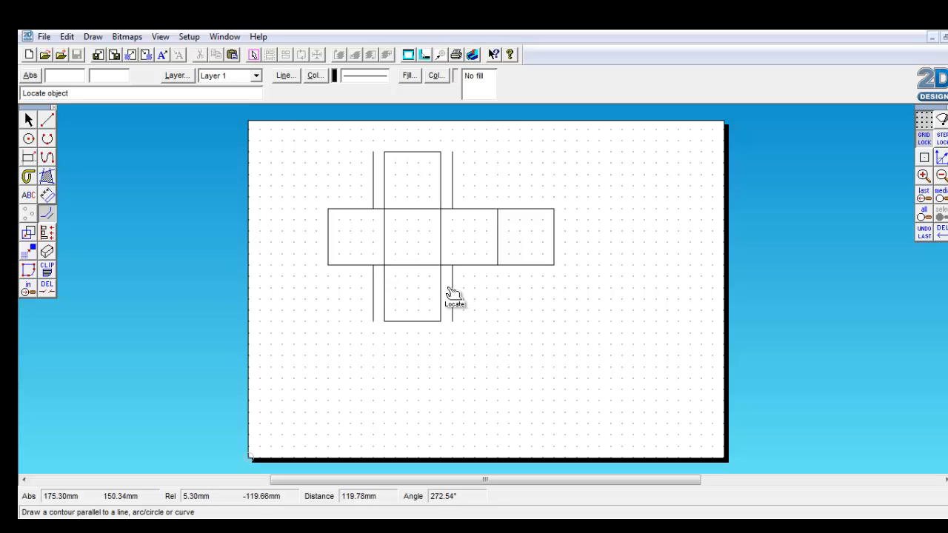
pyautogui.click(533, 205)
pyautogui.click(561, 241)
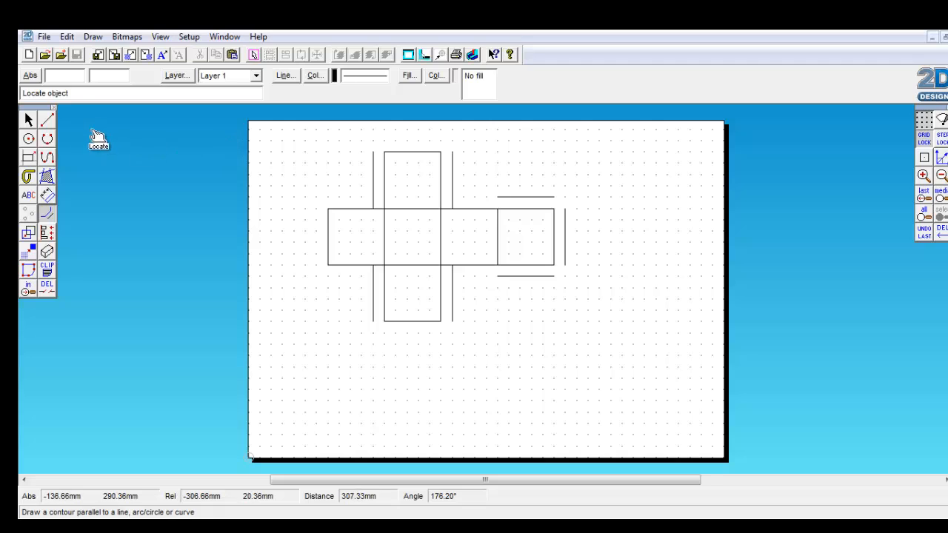
# - Draw 45° lines at both ends of the upper square's left side, reaching the parallel flap line
pyautogui.click(49, 123)
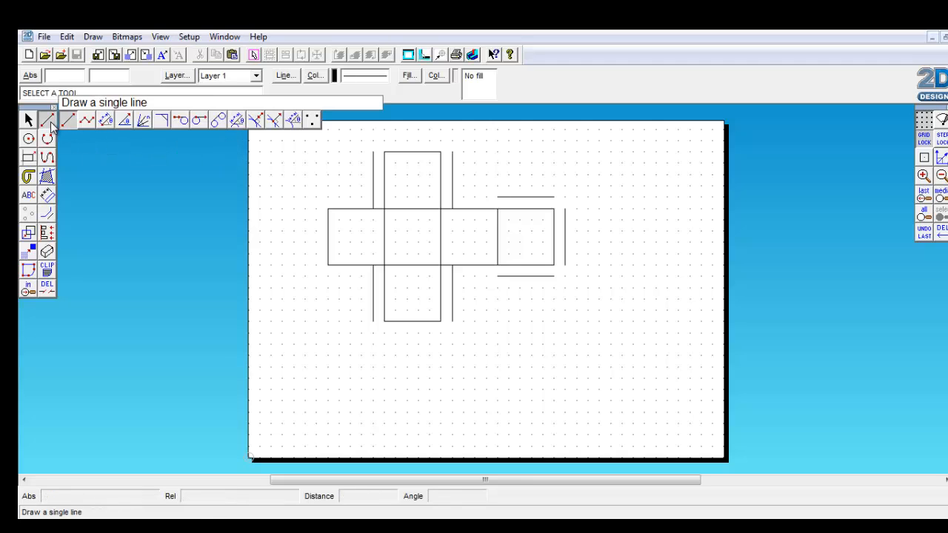
pyautogui.doubleClick(124, 123)
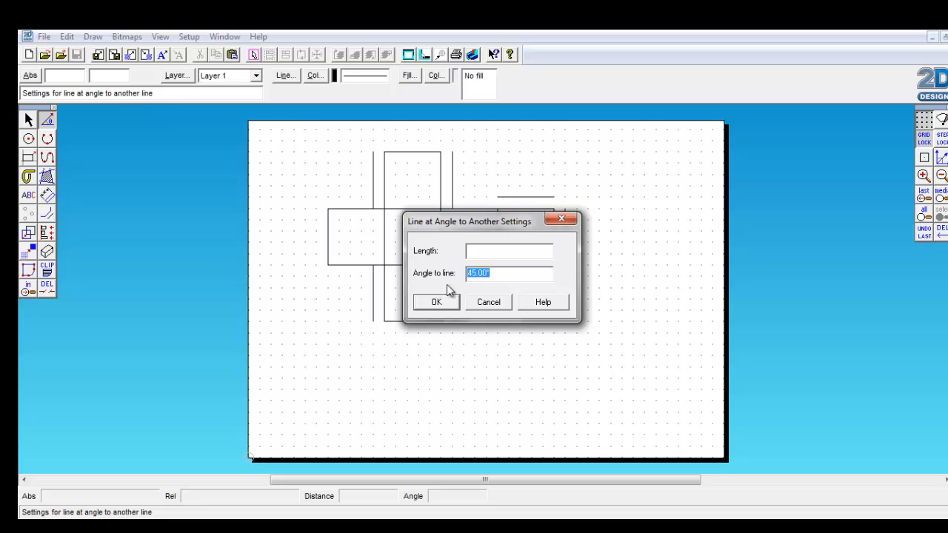
pyautogui.click(436, 304)
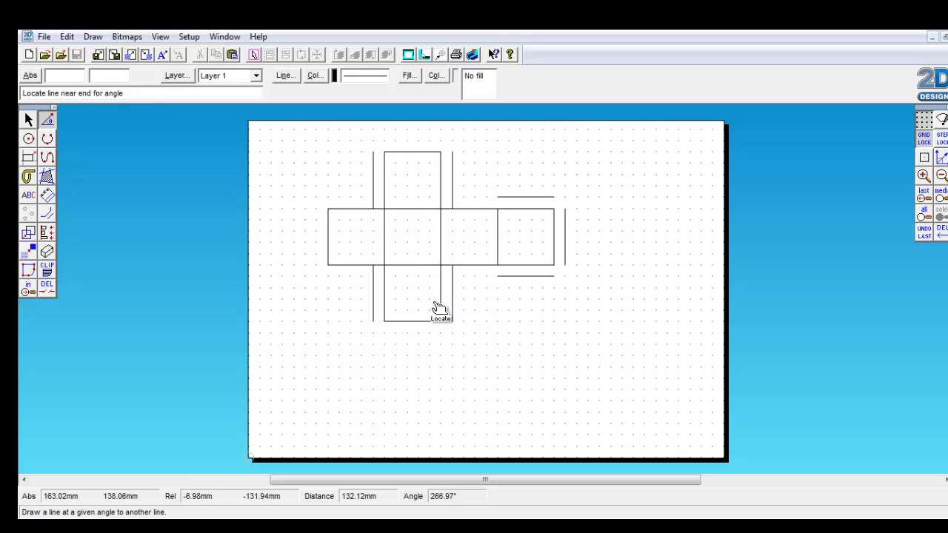
pyautogui.click(383, 153)
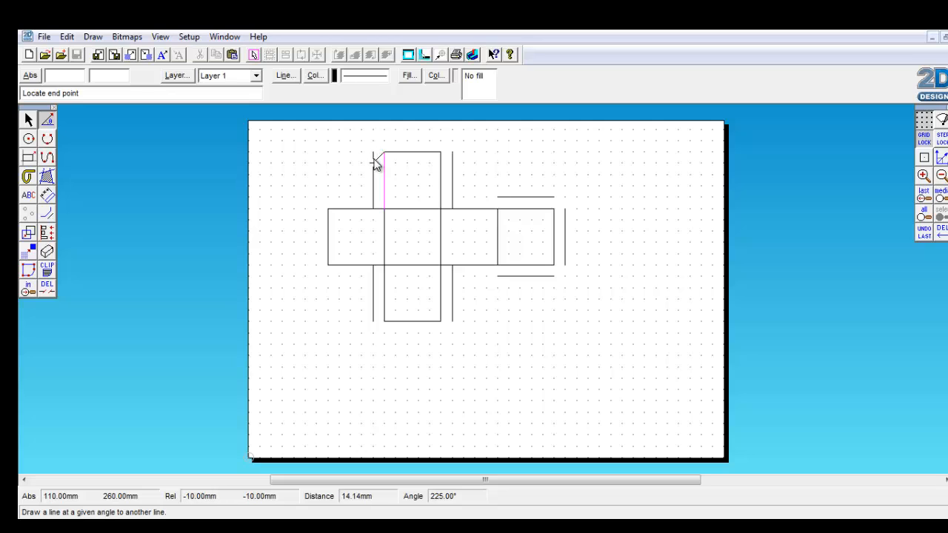
pyautogui.click(373, 163)
pyautogui.click(384, 209)
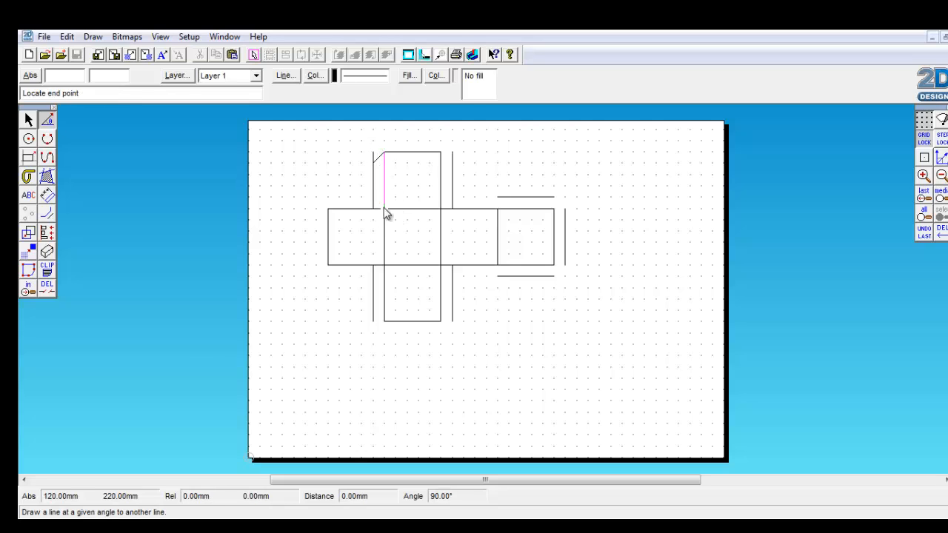
pyautogui.click(373, 198)
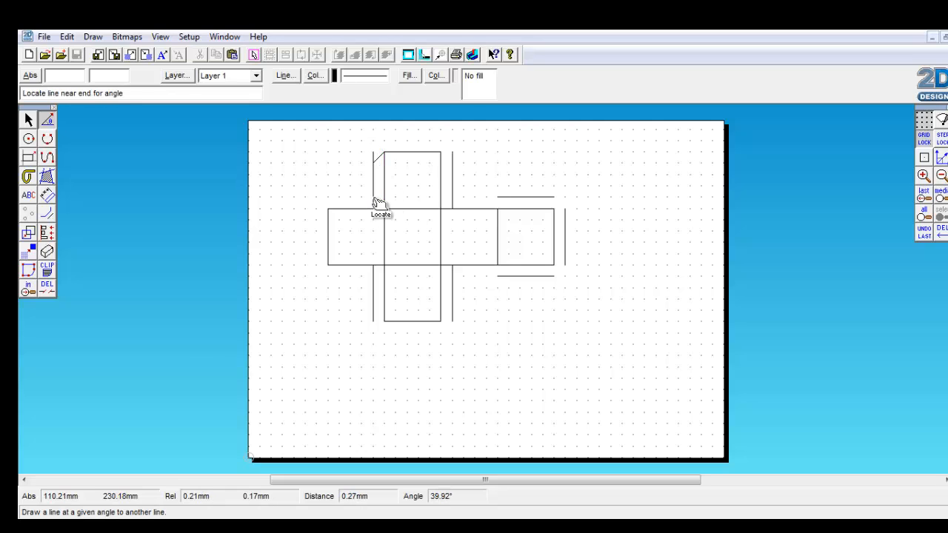
# - Draw 45° lines at both ends of the upper square's right side, reaching the parallel flap line
pyautogui.click(449, 158)
pyautogui.click(450, 161)
pyautogui.click(440, 209)
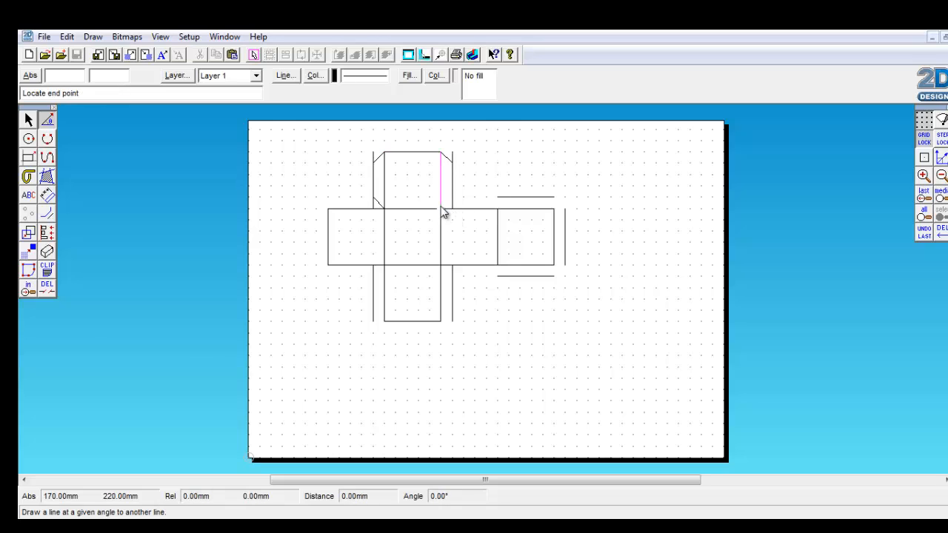
pyautogui.click(454, 199)
# - Draw 45° lines at both ends of the lower square's right and left sides, reaching the parallel flap lines
pyautogui.click(441, 265)
pyautogui.click(447, 273)
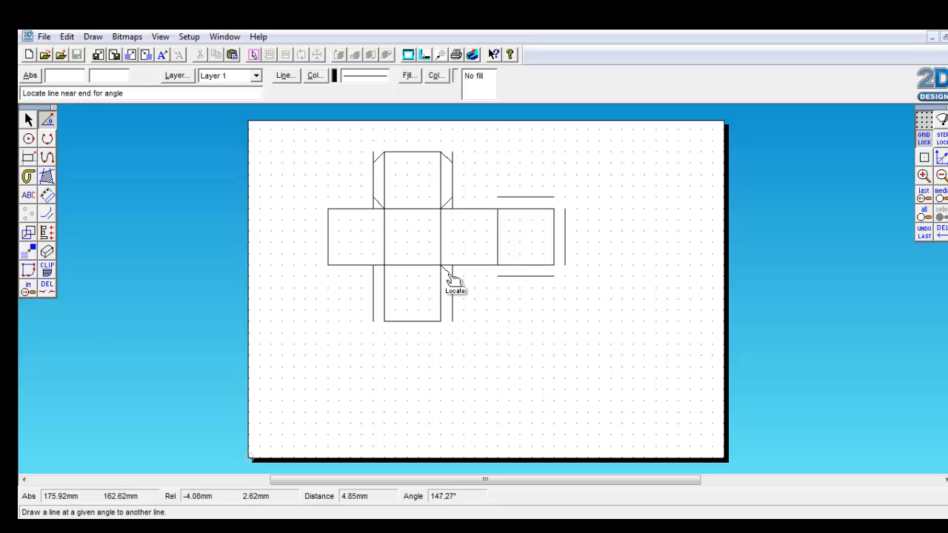
pyautogui.click(442, 325)
pyautogui.click(450, 314)
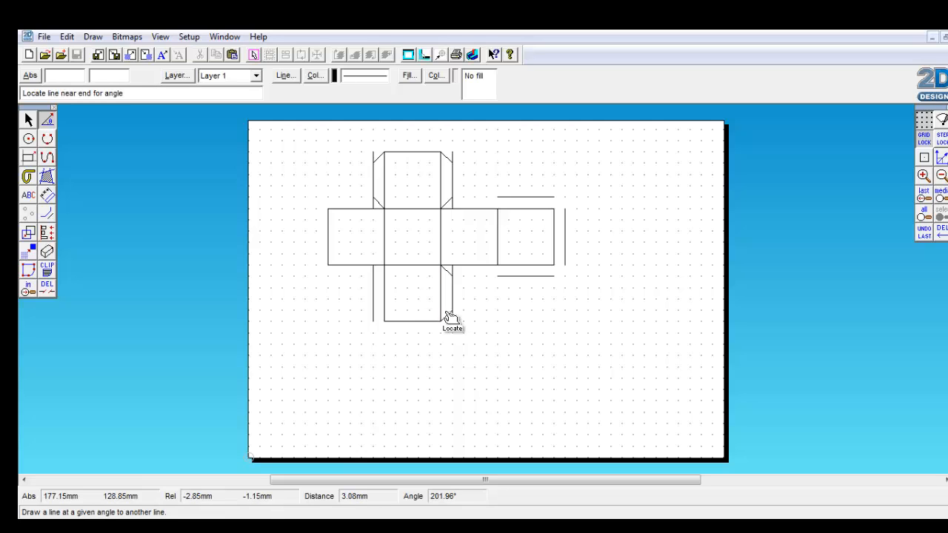
pyautogui.click(383, 320)
pyautogui.click(381, 316)
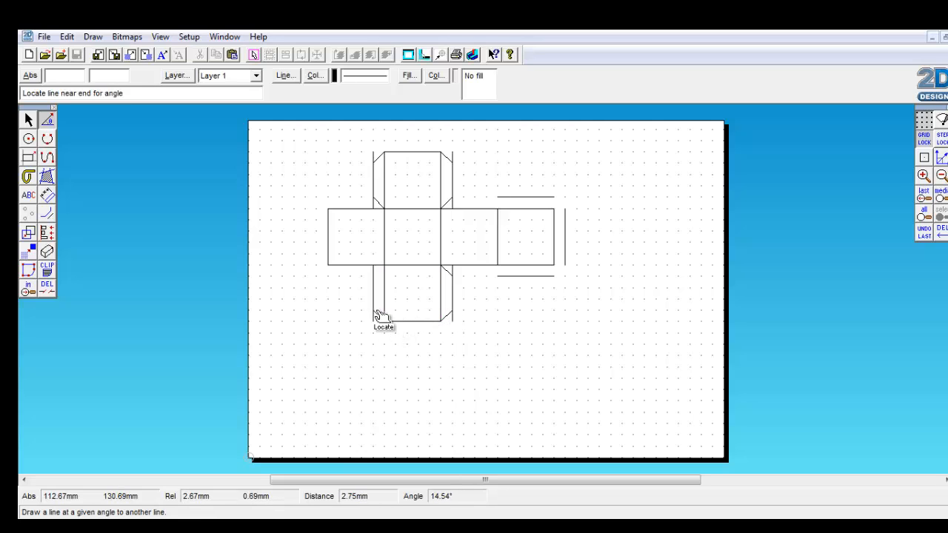
pyautogui.click(384, 272)
pyautogui.click(374, 276)
# - Draw 45° lines at both ends of the last square's bottom and right edges, reaching the parallel flap lines
pyautogui.click(500, 273)
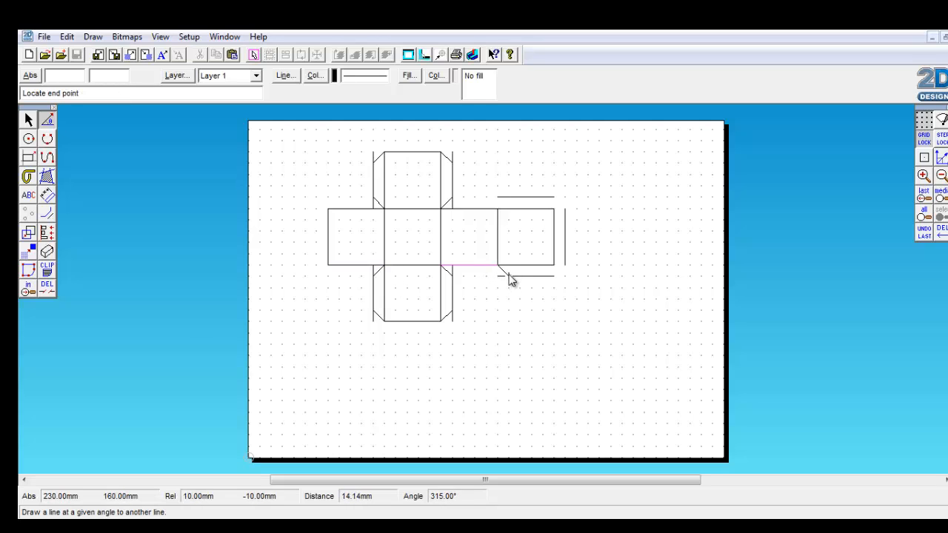
pyautogui.click(508, 276)
pyautogui.click(555, 269)
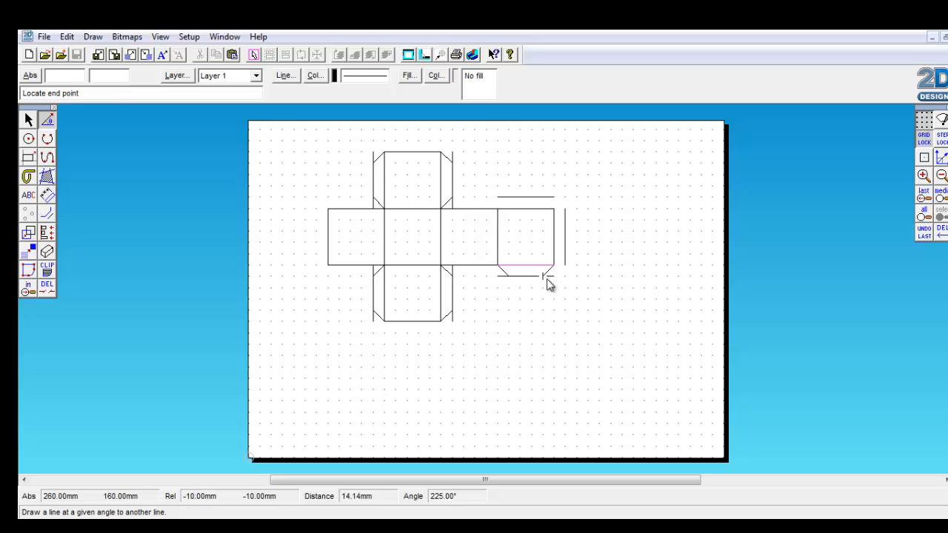
pyautogui.click(553, 271)
pyautogui.click(554, 269)
pyautogui.click(562, 257)
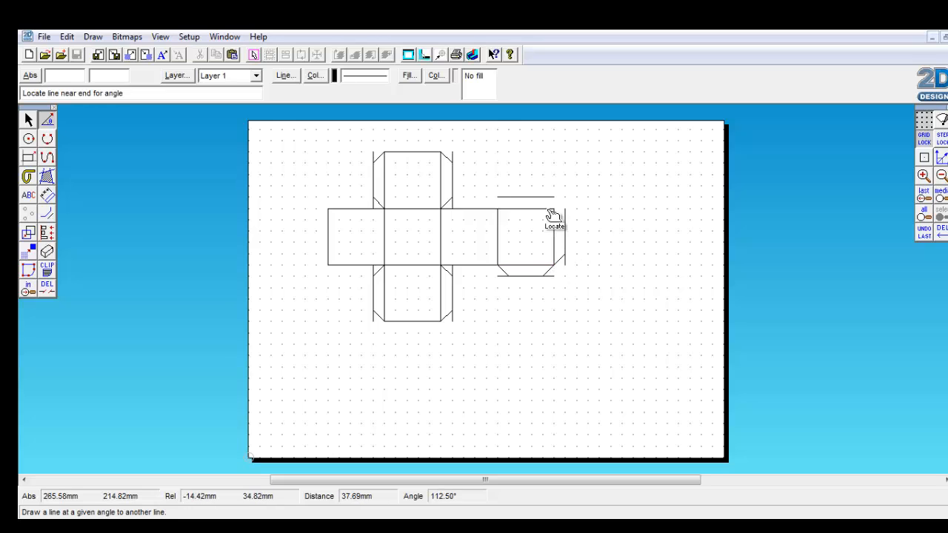
pyautogui.click(561, 216)
pyautogui.click(566, 220)
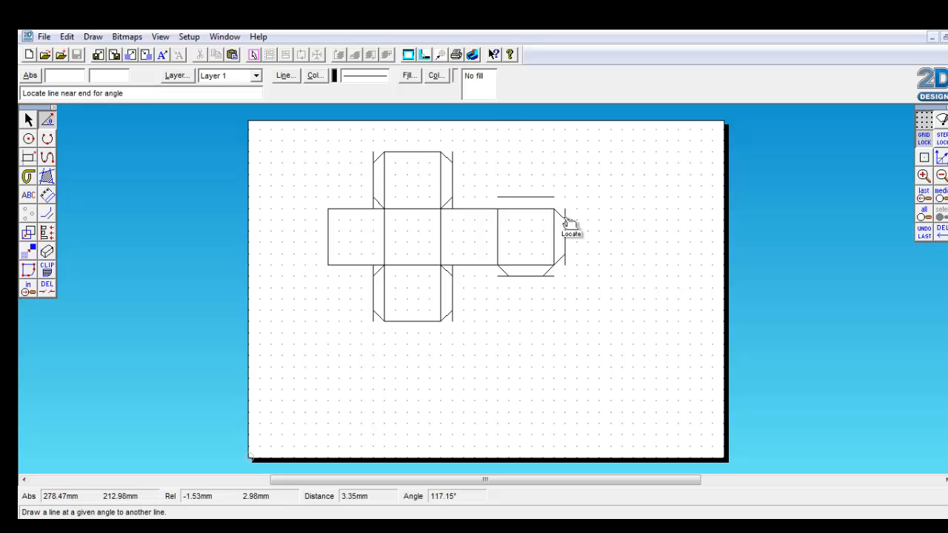
# - Draw 45° lines at both ends of the last square's top edge, reaching the parallel flap line
pyautogui.click(545, 201)
pyautogui.click(548, 205)
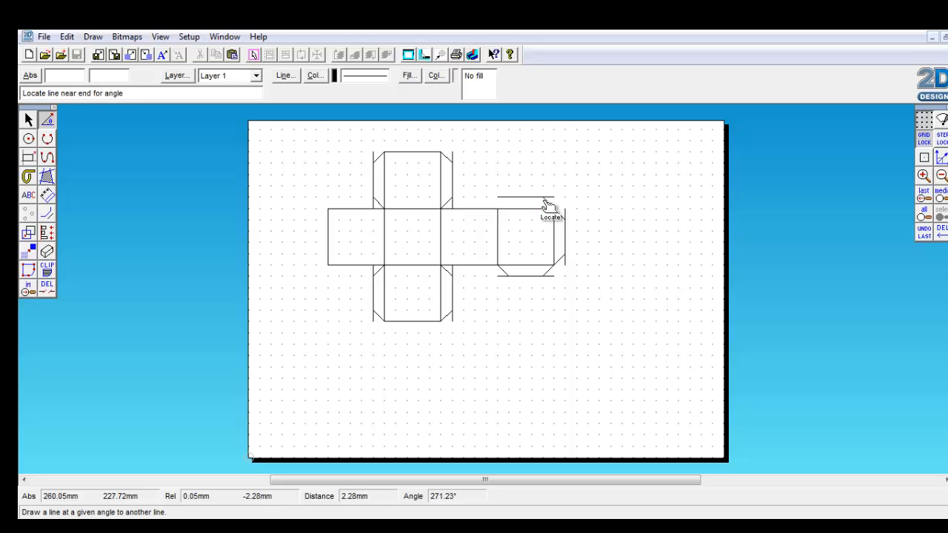
pyautogui.click(500, 213)
pyautogui.click(507, 204)
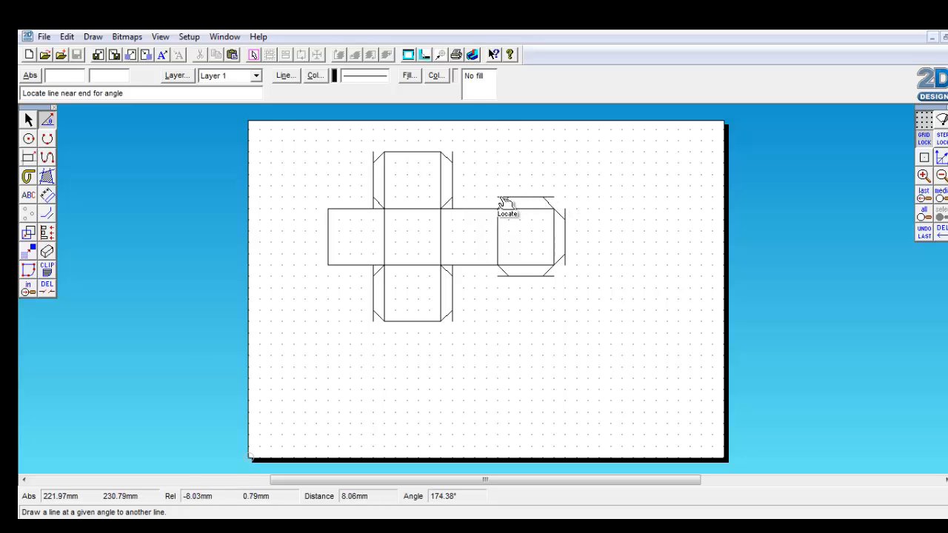
# - Delete the overhanging ends of all flap lines beyond the 45° lines on the upper, lower and last squares
pyautogui.click(44, 293)
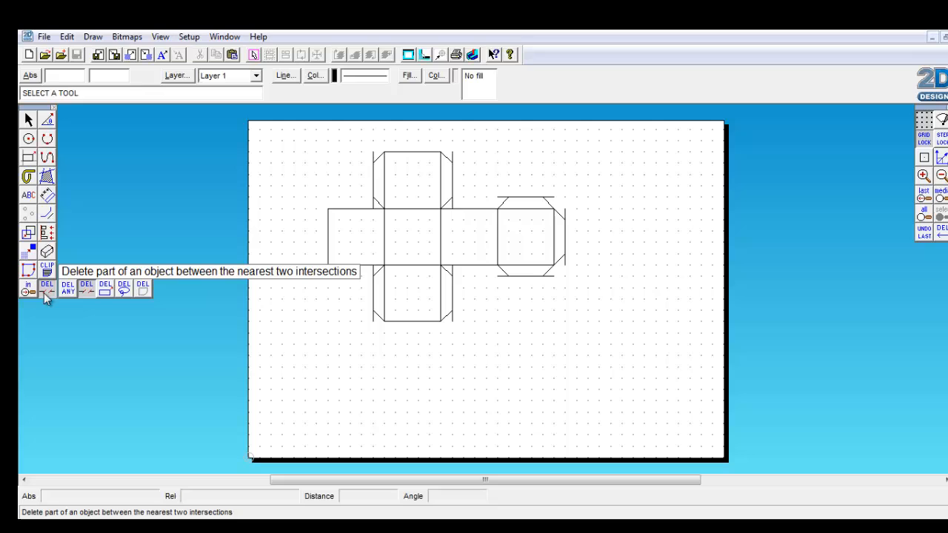
pyautogui.click(86, 292)
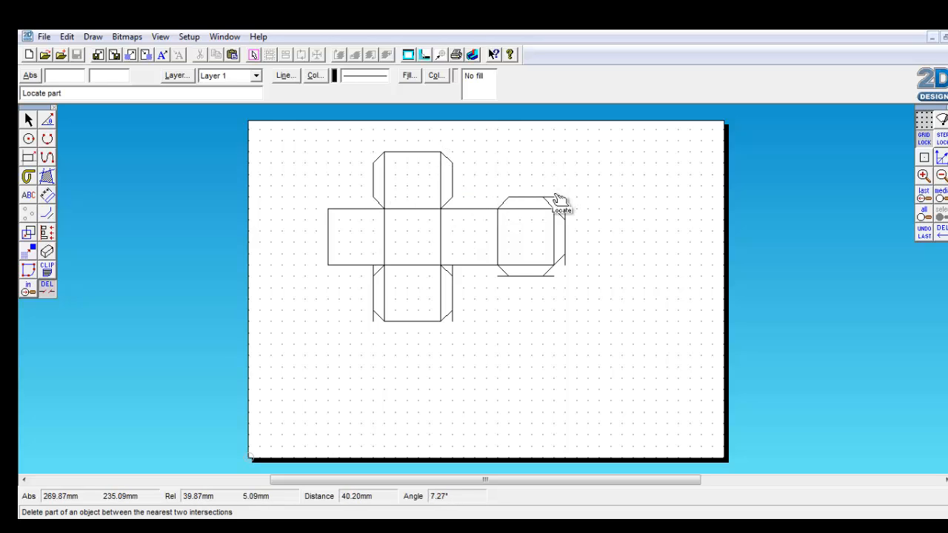
pyautogui.click(552, 198)
pyautogui.click(565, 211)
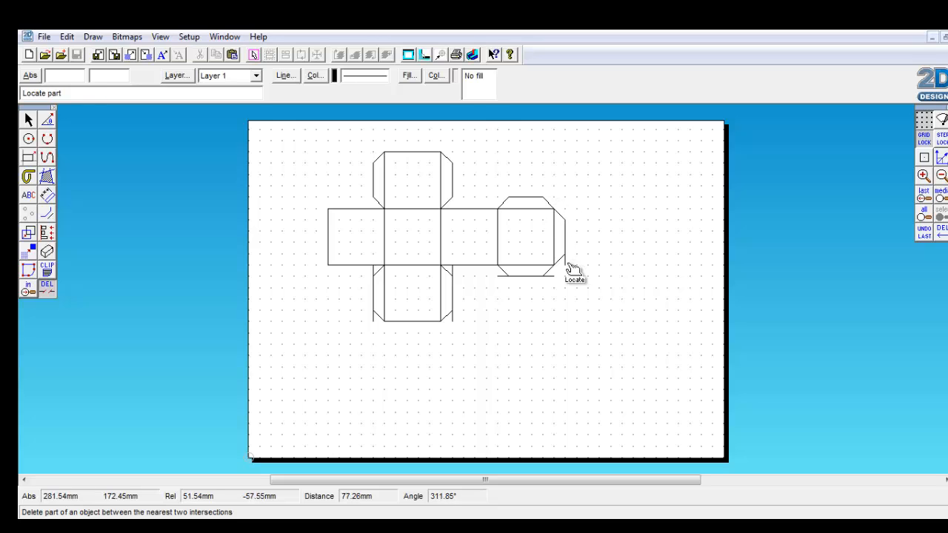
pyautogui.click(567, 263)
pyautogui.click(554, 278)
pyautogui.click(501, 277)
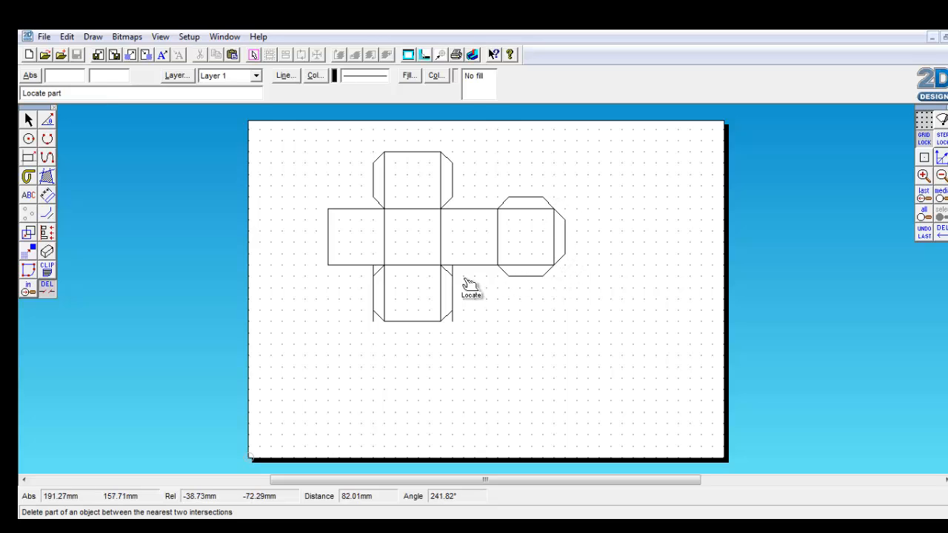
pyautogui.click(453, 269)
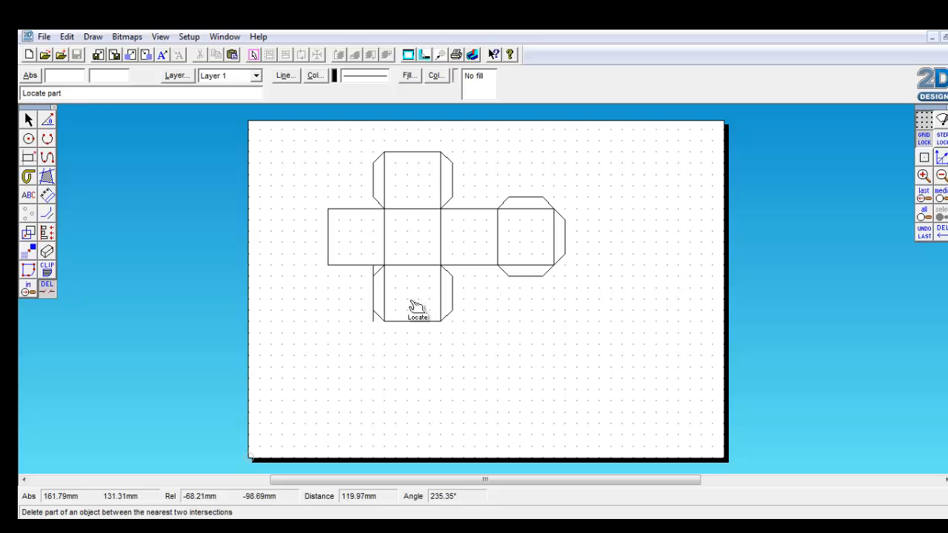
pyautogui.click(374, 271)
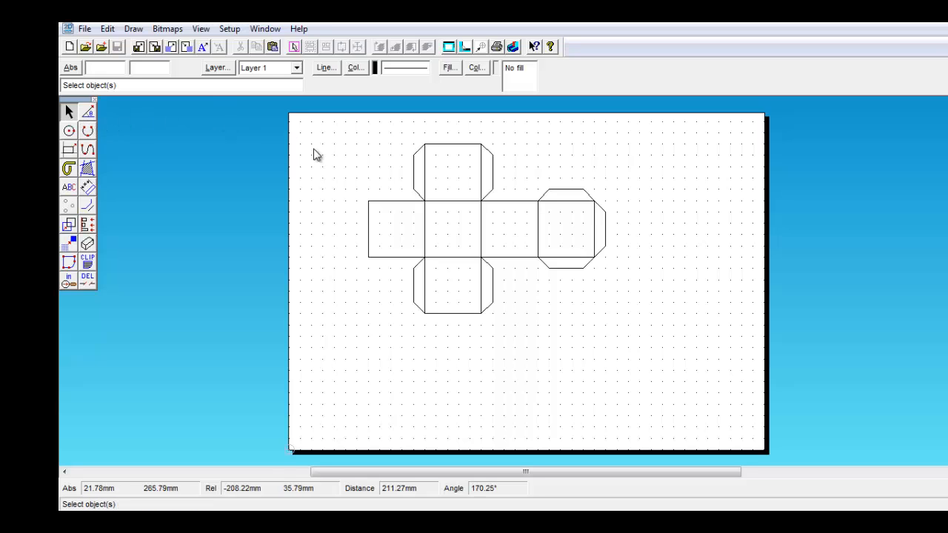
# - Select the whole net except its internal fold lines and set the line colour of the outer outline to red
pyautogui.moveTo(334, 127); pyautogui.dragTo(664, 378)
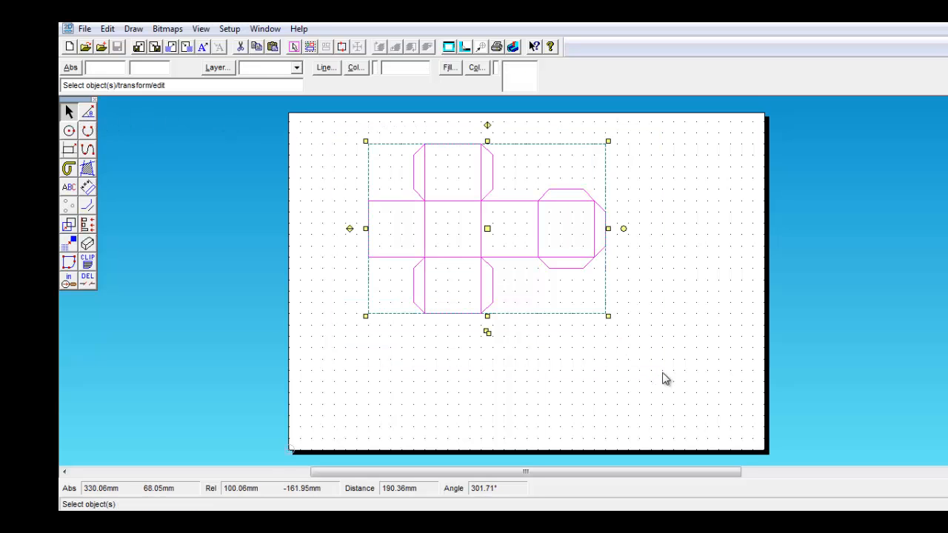
pyautogui.click(426, 244)
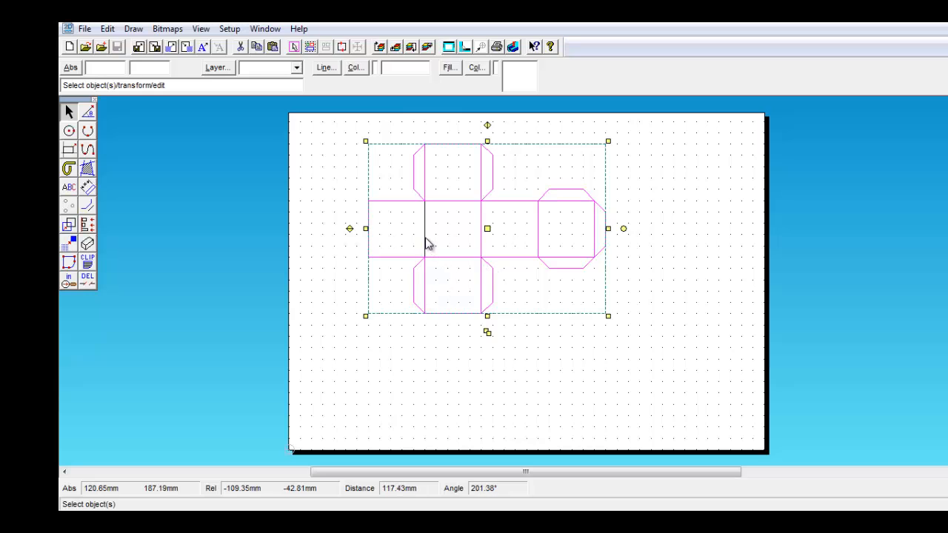
pyautogui.keyDown('shift'); pyautogui.click(457, 202); pyautogui.keyUp('shift')
pyautogui.keyDown('shift'); pyautogui.click(481, 170); pyautogui.keyUp('shift')
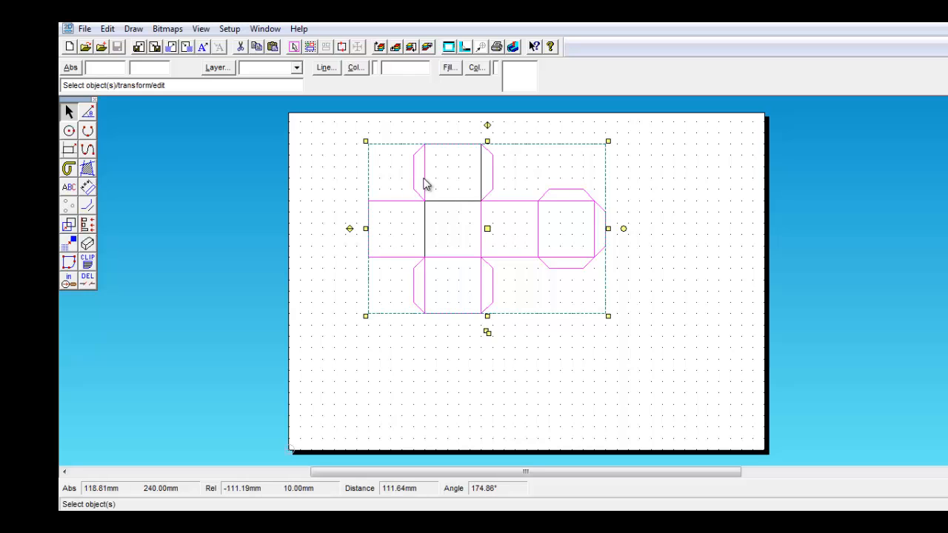
pyautogui.keyDown('shift'); pyautogui.click(483, 246); pyautogui.keyUp('shift')
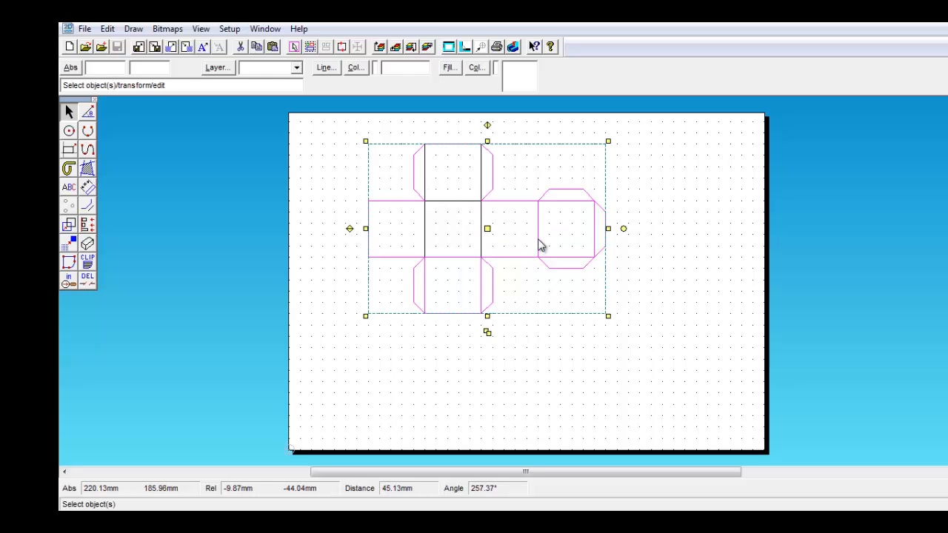
pyautogui.keyDown('shift'); pyautogui.click(539, 245); pyautogui.keyUp('shift')
pyautogui.keyDown('shift'); pyautogui.click(594, 243); pyautogui.keyUp('shift')
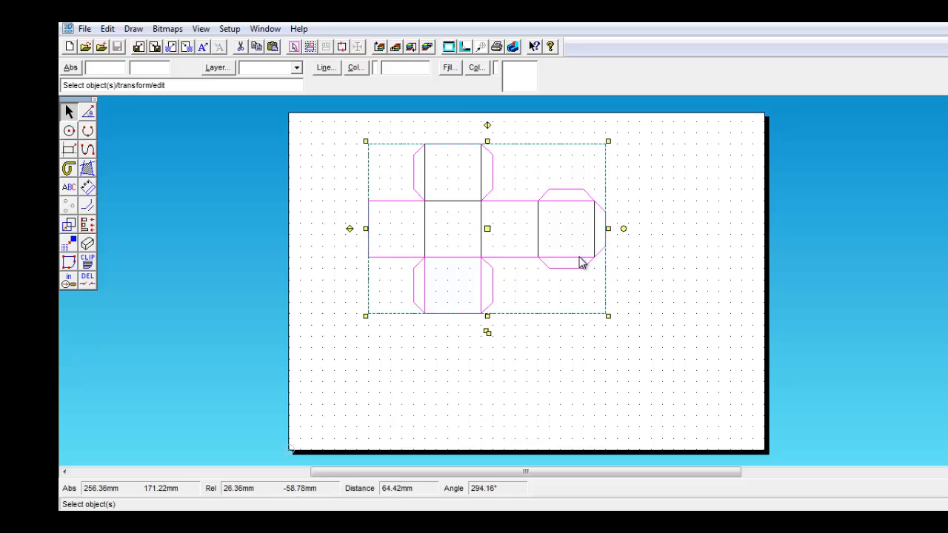
pyautogui.keyDown('shift'); pyautogui.click(579, 258); pyautogui.keyUp('shift')
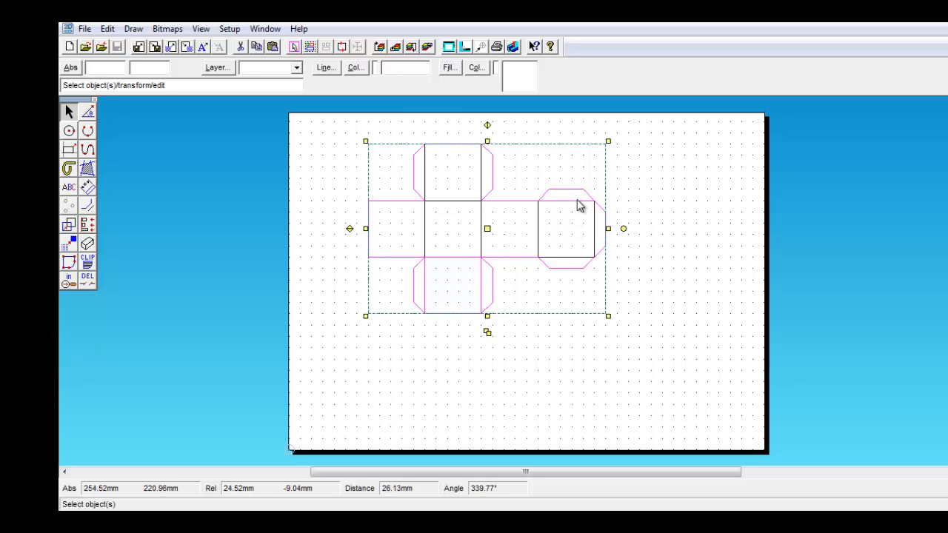
pyautogui.keyDown('shift'); pyautogui.click(577, 201); pyautogui.keyUp('shift')
pyautogui.keyDown('shift'); pyautogui.click(482, 292); pyautogui.keyUp('shift')
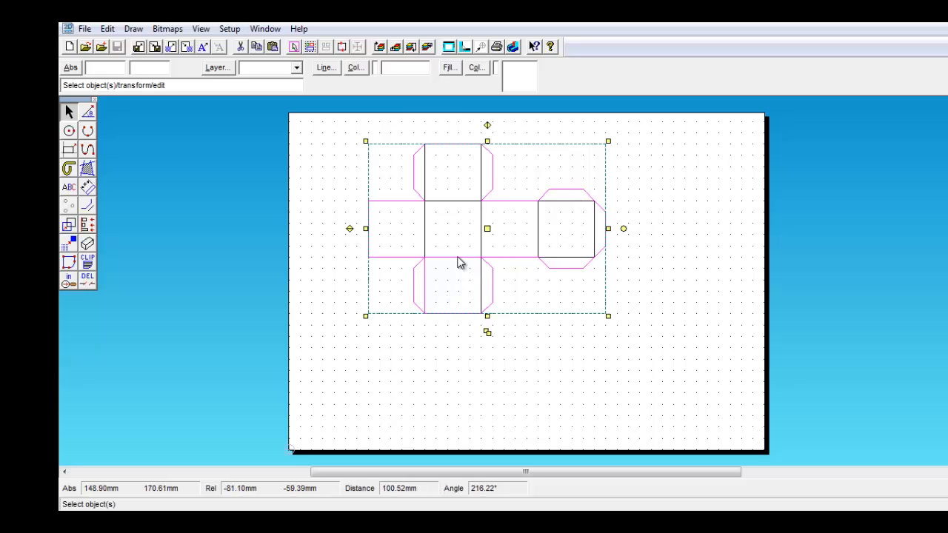
pyautogui.keyDown('shift'); pyautogui.click(457, 257); pyautogui.keyUp('shift')
pyautogui.keyDown('shift'); pyautogui.click(425, 295); pyautogui.keyUp('shift')
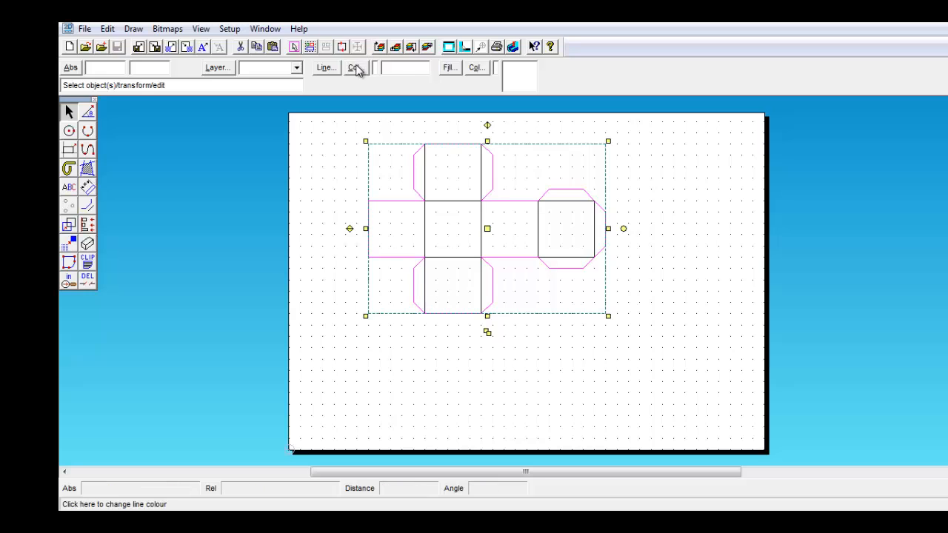
pyautogui.click(354, 67)
pyautogui.click(468, 203)
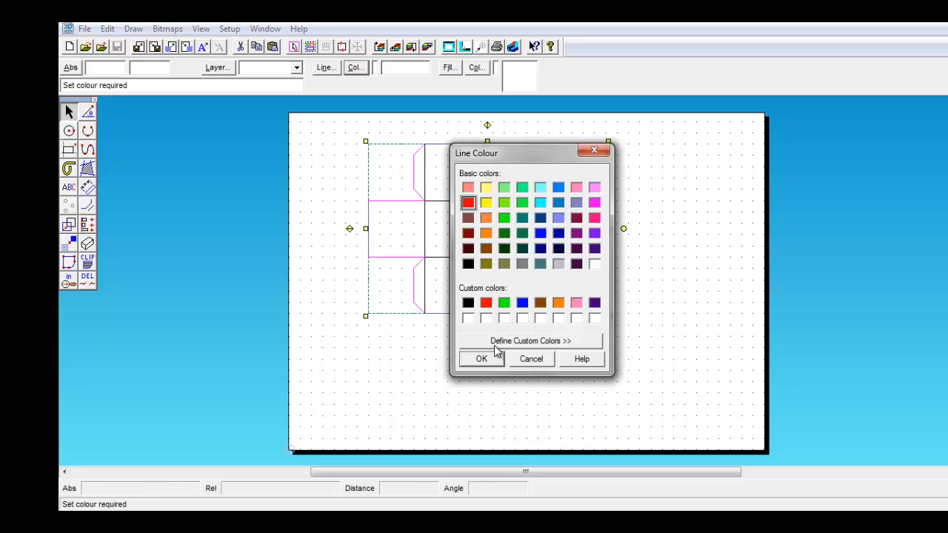
pyautogui.click(482, 359)
pyautogui.click(648, 351)
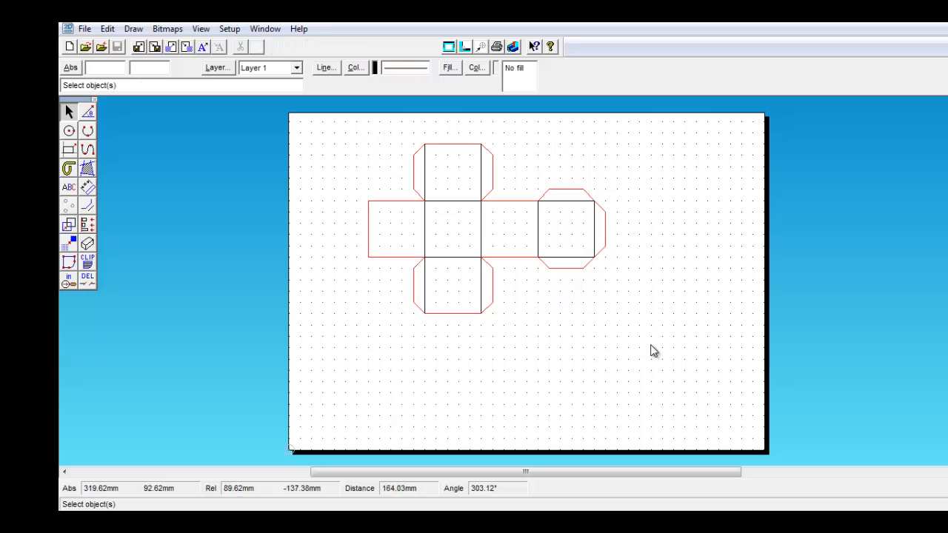